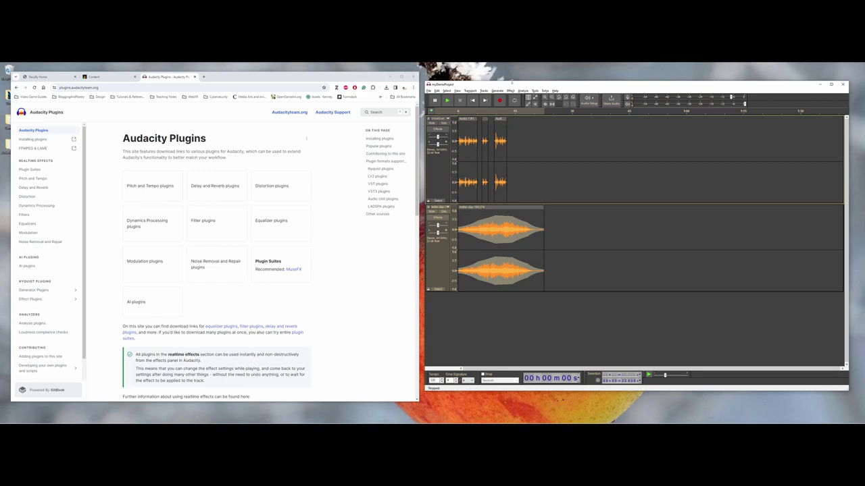
Launch Windows Magnifier and zoom the screen to 200% over the Audacity window.
{"action": "key", "text": "super"}
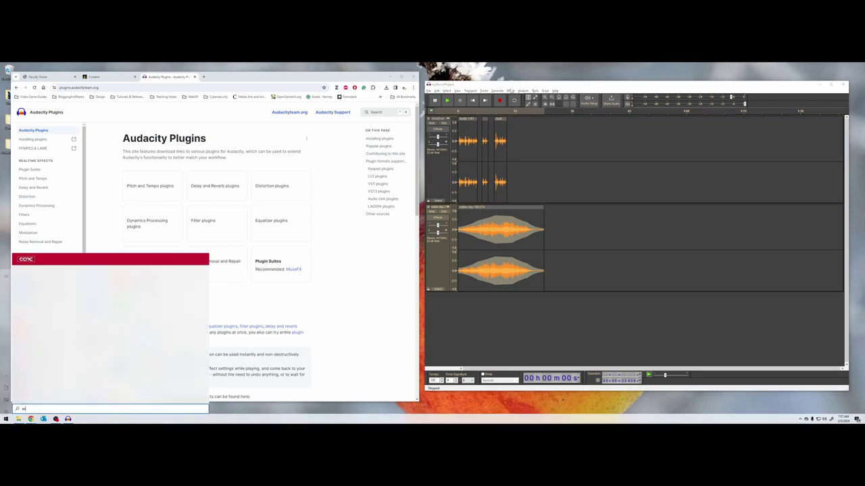
{"action": "key", "text": "Escape"}
{"action": "key", "text": "super+plus"}
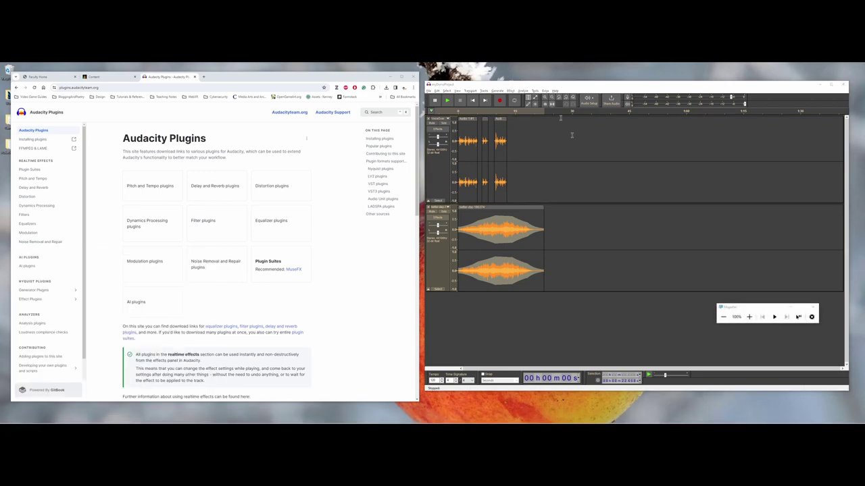
{"action": "left_click_drag", "start_coordinate": [748, 304], "coordinate": [573, 124]}
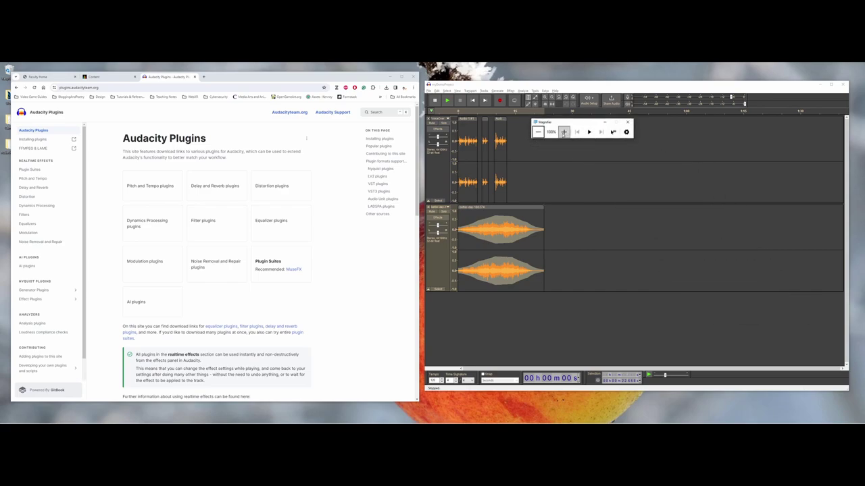
{"action": "left_click", "coordinate": [564, 131]}
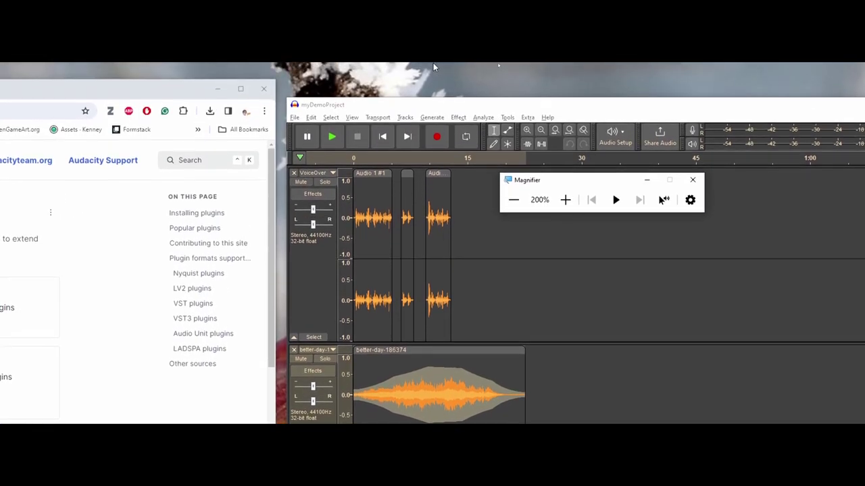
Browse the Effect menu's categories and their effect submenus, placing the play position in the music track.
{"action": "left_click", "coordinate": [459, 119]}
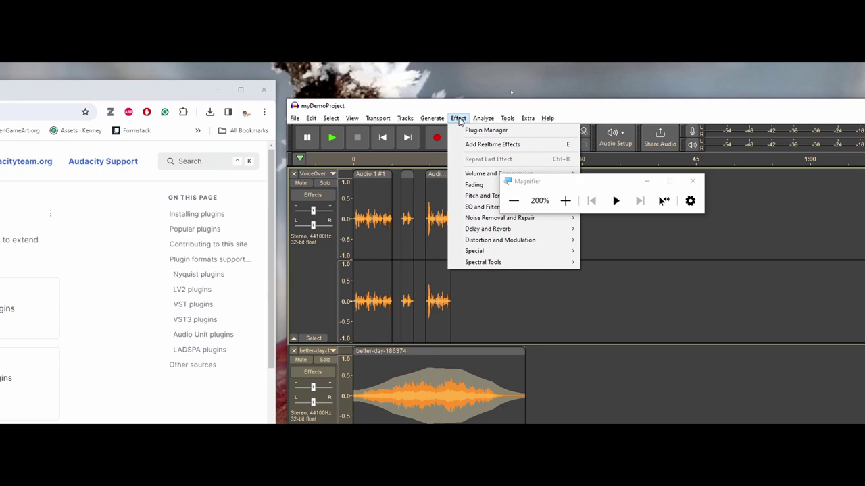
{"action": "left_click", "coordinate": [459, 119]}
{"action": "left_click", "coordinate": [595, 341]}
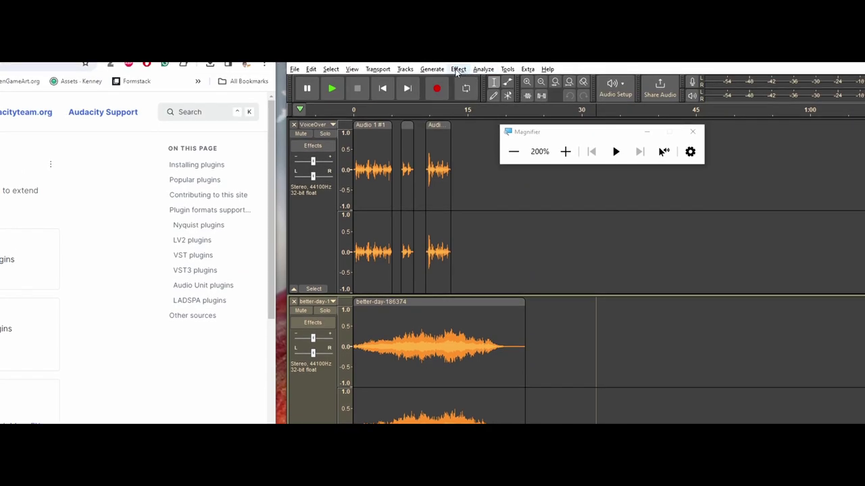
{"action": "left_click", "coordinate": [458, 70]}
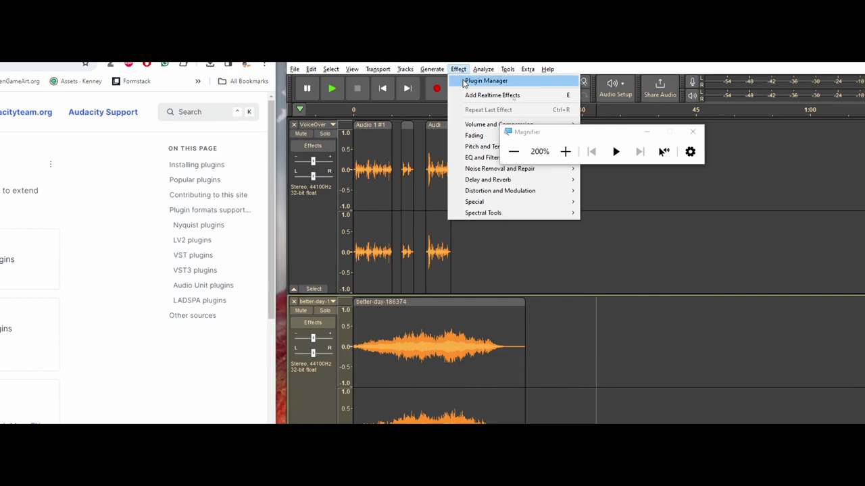
{"action": "left_click_drag", "start_coordinate": [570, 134], "coordinate": [666, 154]}
{"action": "left_click", "coordinate": [458, 85]}
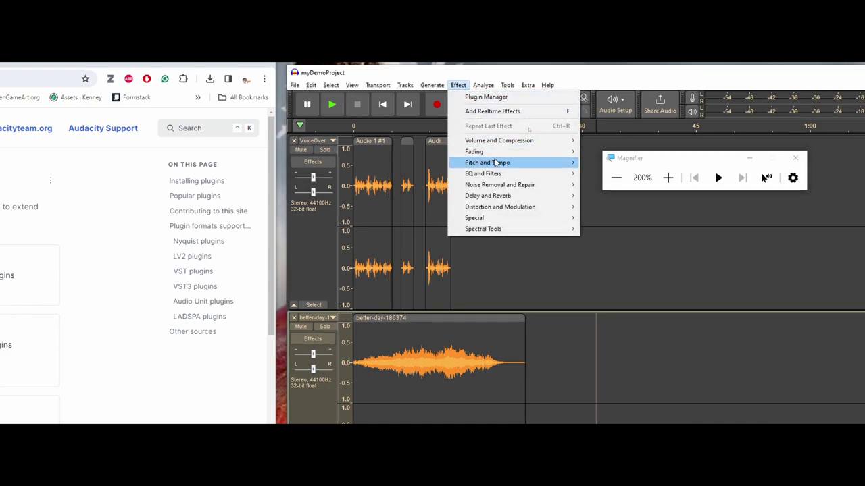
{"action": "mouse_move", "coordinate": [501, 177]}
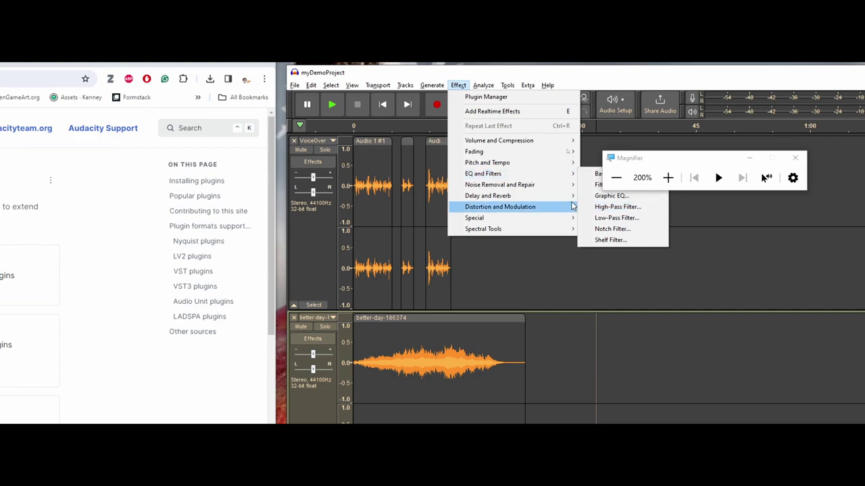
{"action": "mouse_move", "coordinate": [552, 196]}
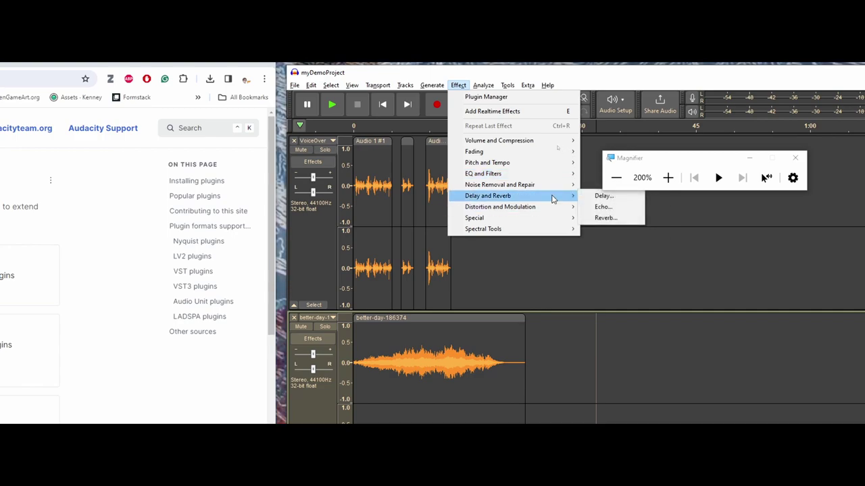
{"action": "mouse_move", "coordinate": [550, 221]}
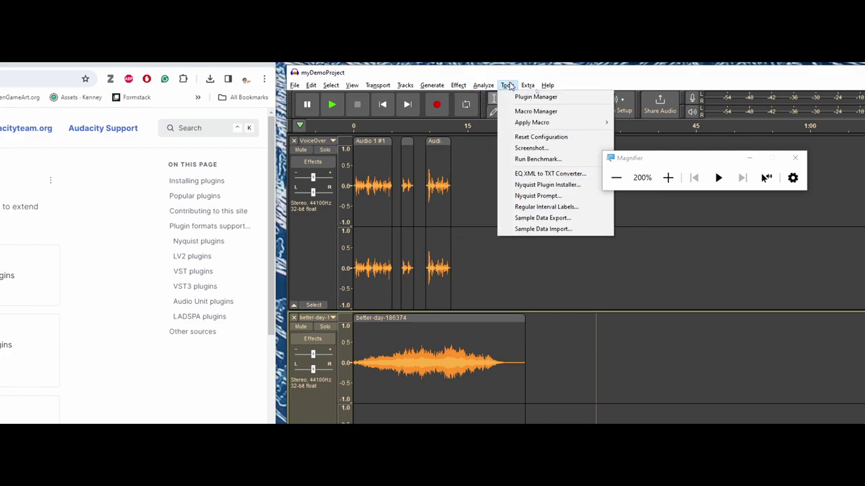
Return Magnifier to 100% and open Effect > Plugin Manager.
{"action": "left_click", "coordinate": [604, 140]}
{"action": "left_click", "coordinate": [616, 177]}
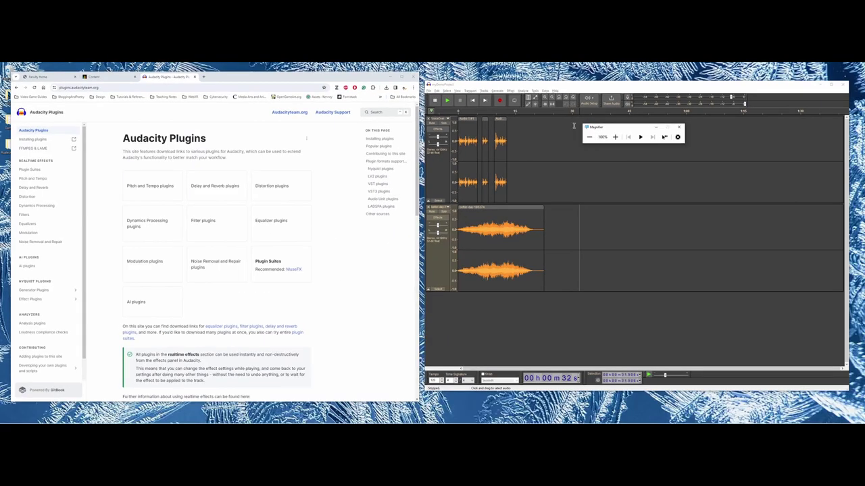
{"action": "left_click", "coordinate": [517, 92]}
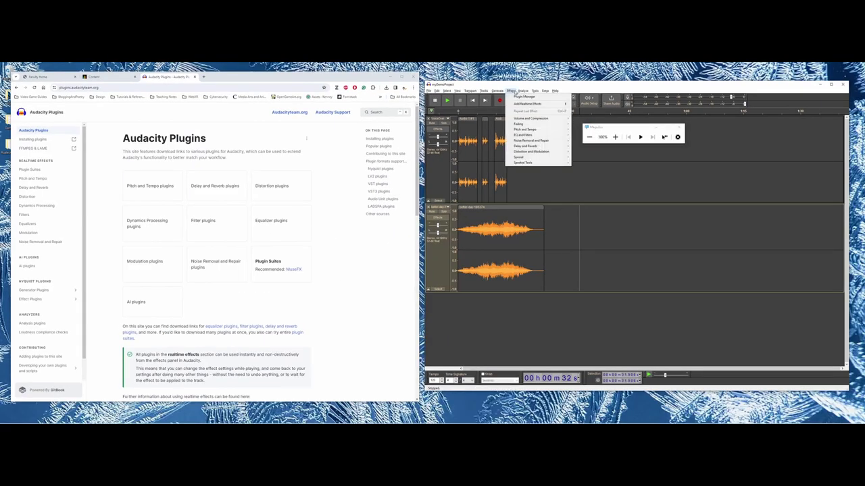
{"action": "left_click", "coordinate": [515, 97]}
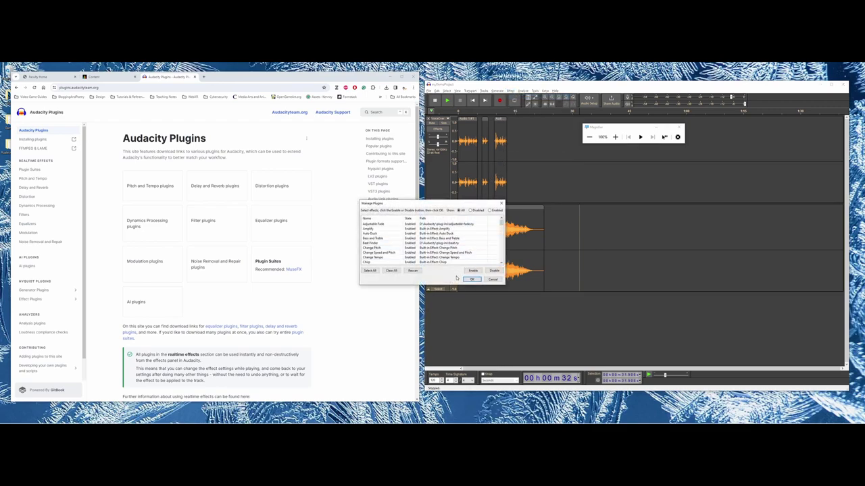
Stretch the Manage Plugins dialog taller, scroll through the effects, and magnify back to 200%.
{"action": "left_click_drag", "start_coordinate": [452, 285], "coordinate": [453, 398]}
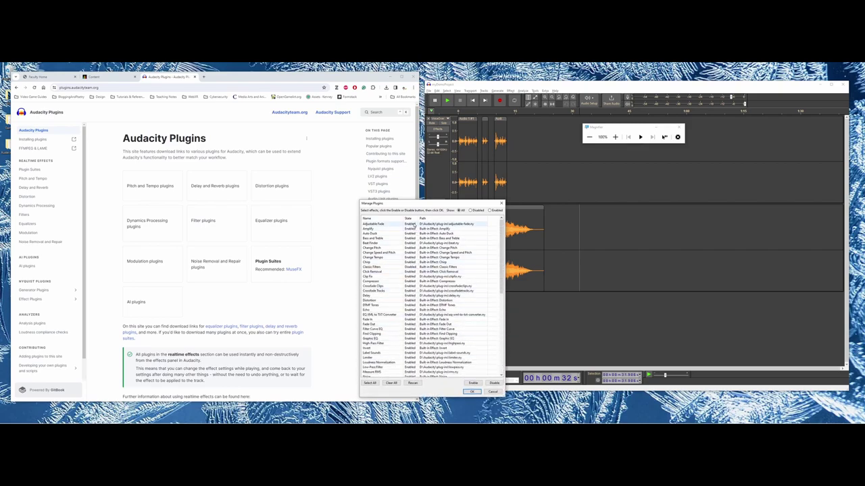
{"action": "scroll", "coordinate": [413, 225], "scroll_direction": "down", "scroll_amount": 11}
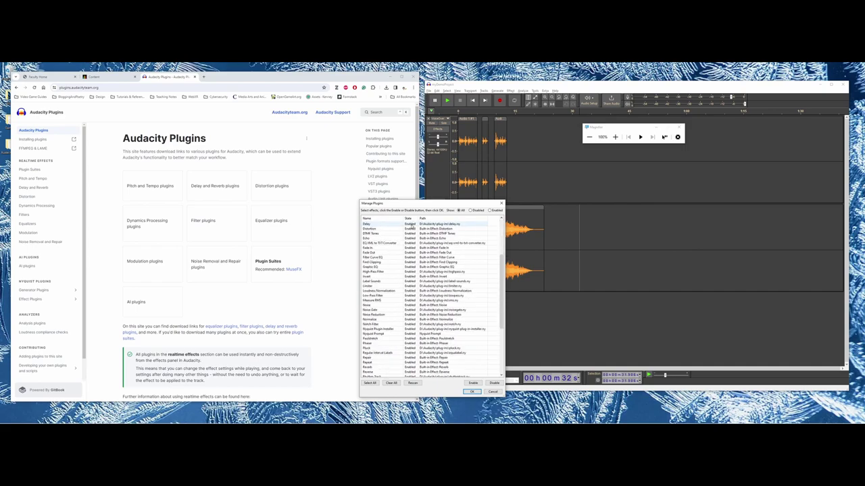
{"action": "scroll", "coordinate": [409, 229], "scroll_direction": "down", "scroll_amount": 1}
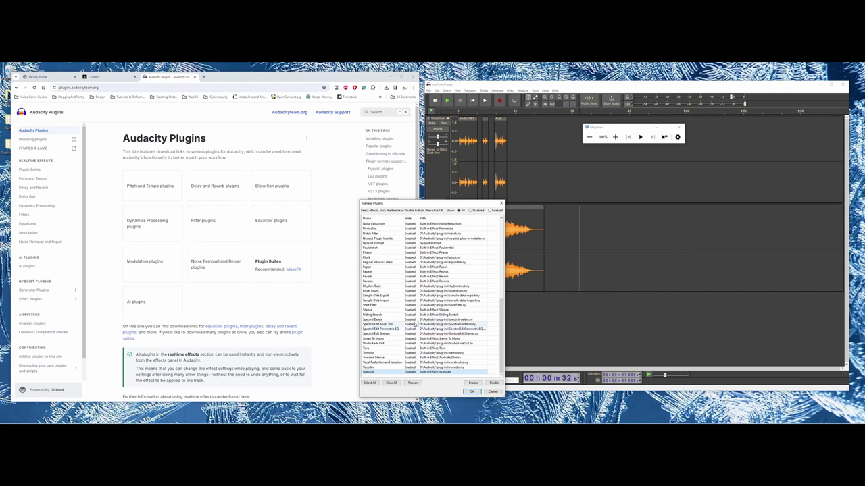
{"action": "left_click_drag", "start_coordinate": [590, 129], "coordinate": [400, 178]}
{"action": "left_click", "coordinate": [424, 185]}
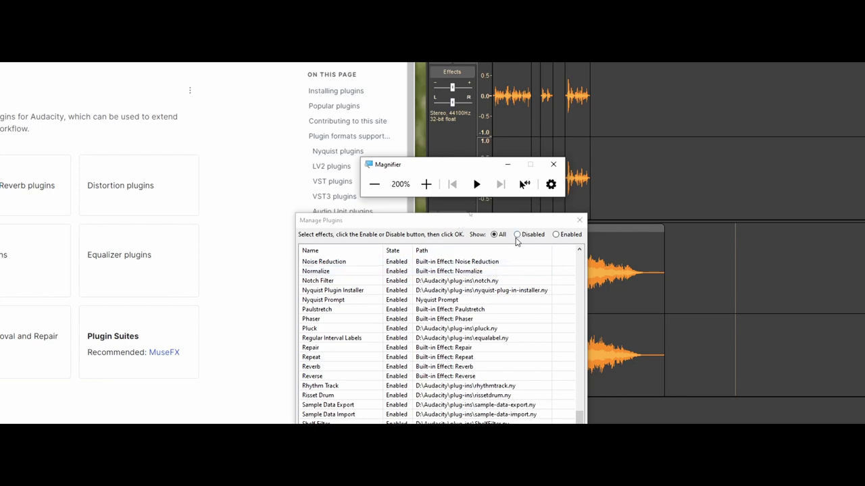
Filter to Disabled plugins, select Classic Filters, switch back to All, and close at 100% zoom.
{"action": "left_click", "coordinate": [518, 235]}
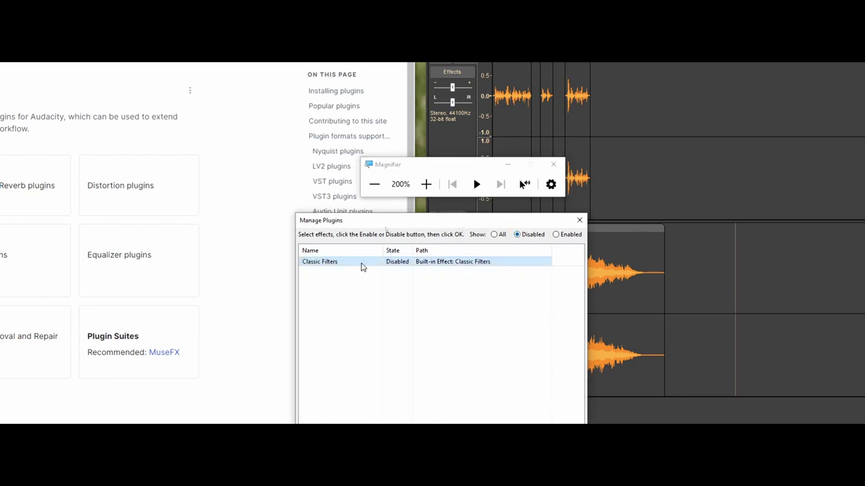
{"action": "left_click", "coordinate": [337, 263]}
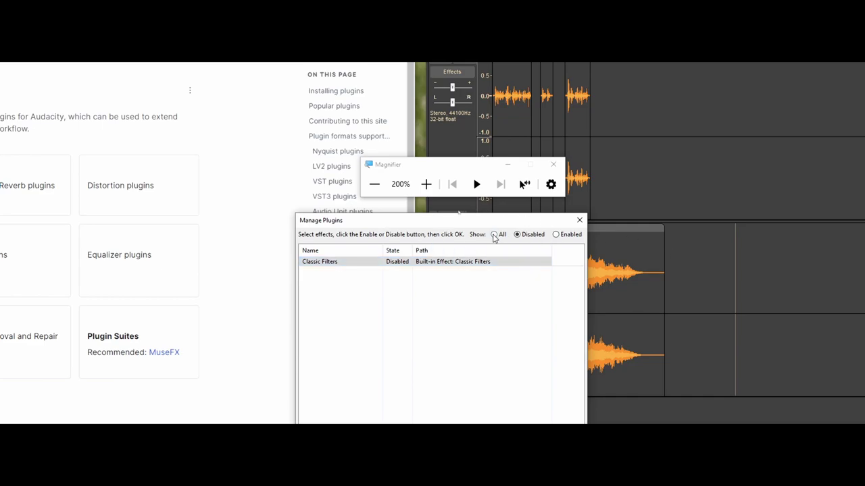
{"action": "left_click", "coordinate": [494, 235]}
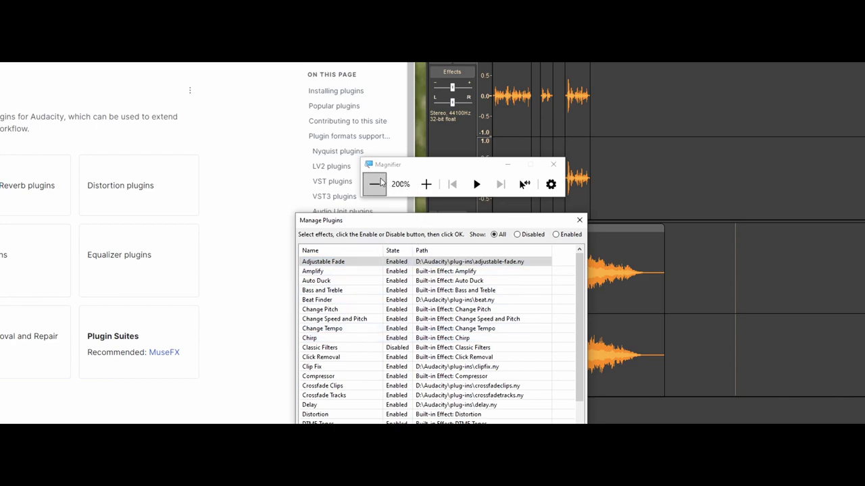
{"action": "left_click", "coordinate": [376, 183]}
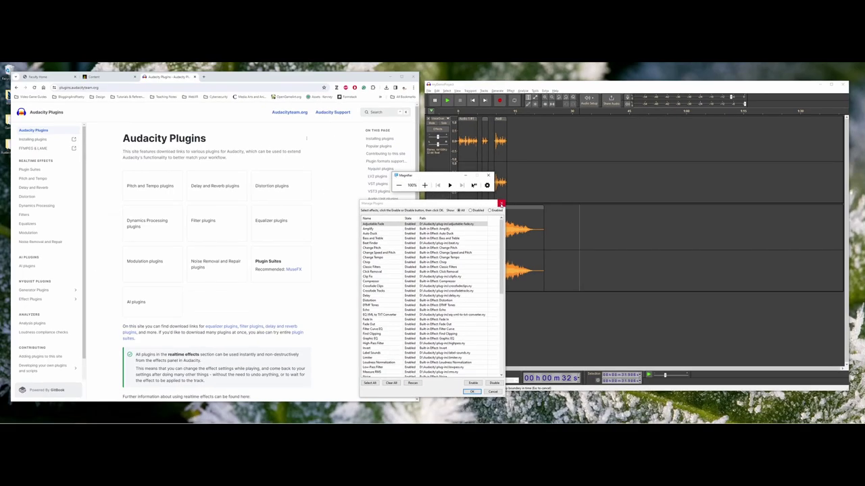
{"action": "key", "text": "Escape"}
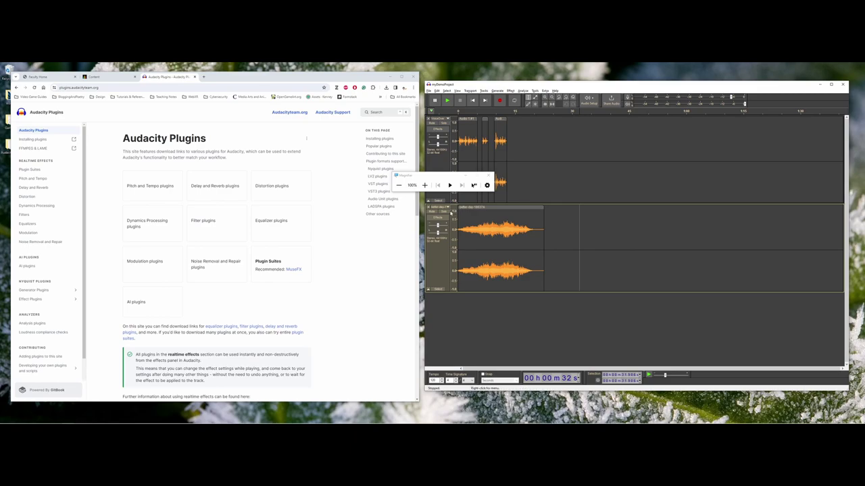
Mute the music track, select the first voice clip, and open Distortion and Modulation > Phaser.
{"action": "left_click", "coordinate": [432, 211]}
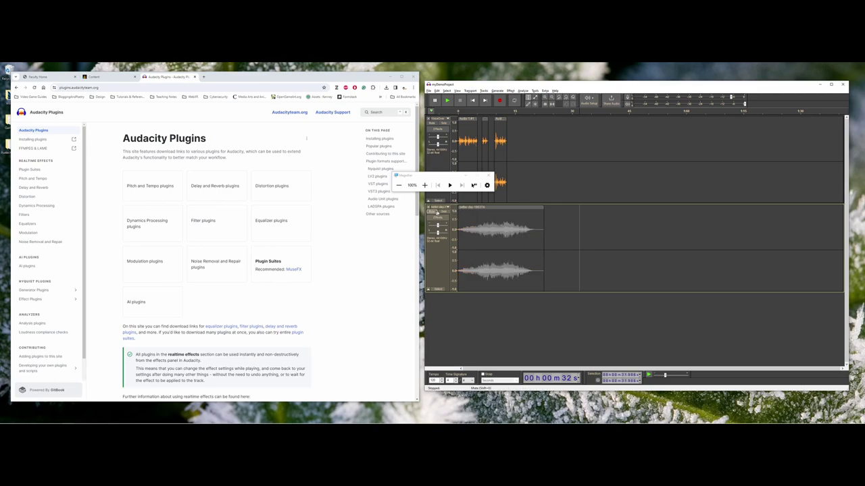
{"action": "left_click", "coordinate": [461, 119]}
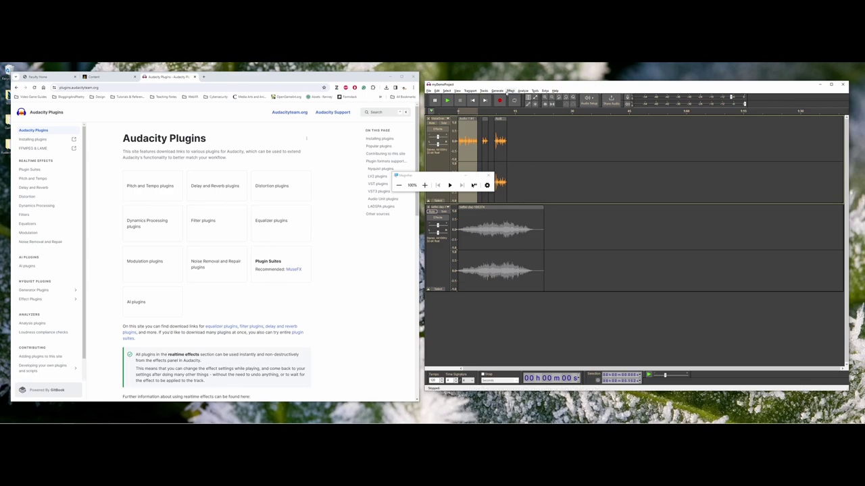
{"action": "left_click", "coordinate": [510, 90]}
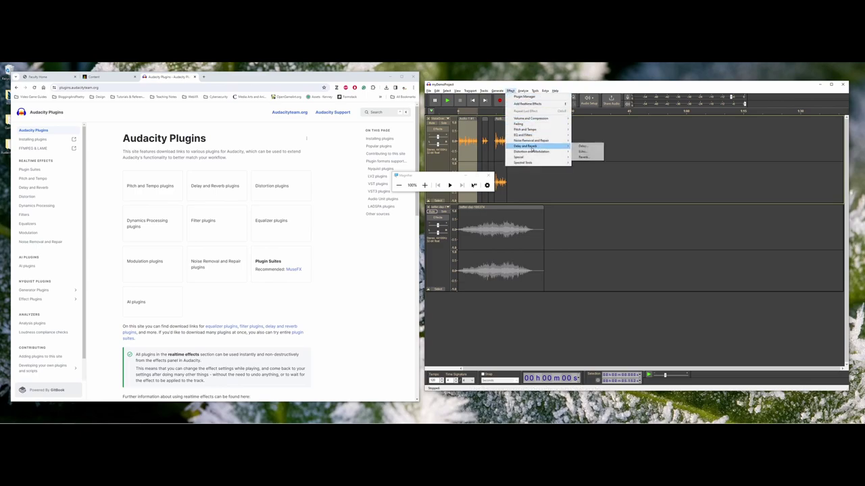
{"action": "mouse_move", "coordinate": [534, 152]}
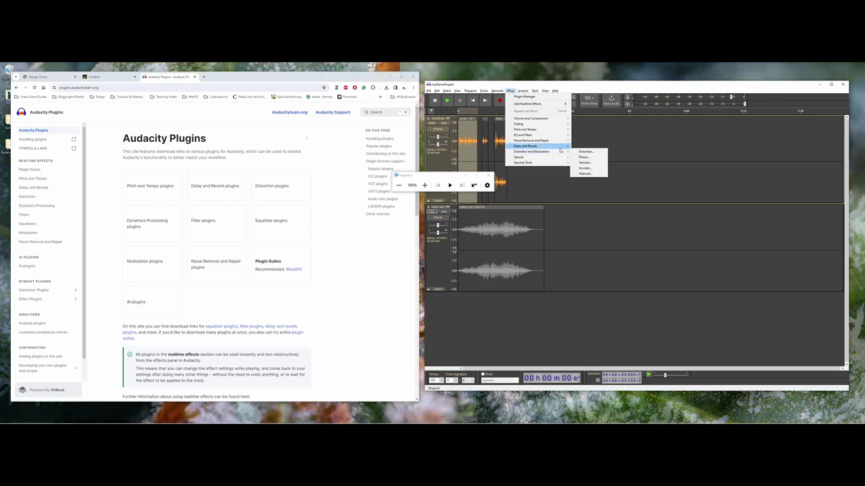
{"action": "left_click", "coordinate": [584, 157]}
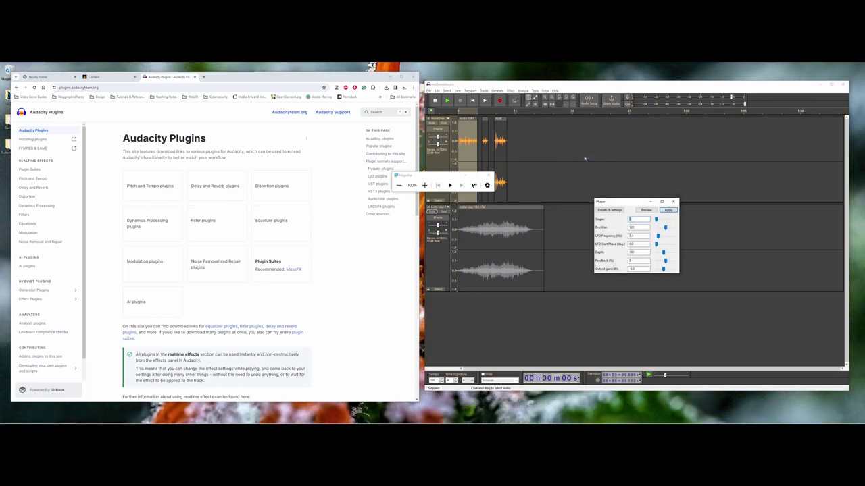
Preview the Phaser at 2 stages and Dry/Wet 128, then close it without applying.
{"action": "left_click", "coordinate": [645, 210]}
{"action": "left_click_drag", "start_coordinate": [449, 178], "coordinate": [489, 298]}
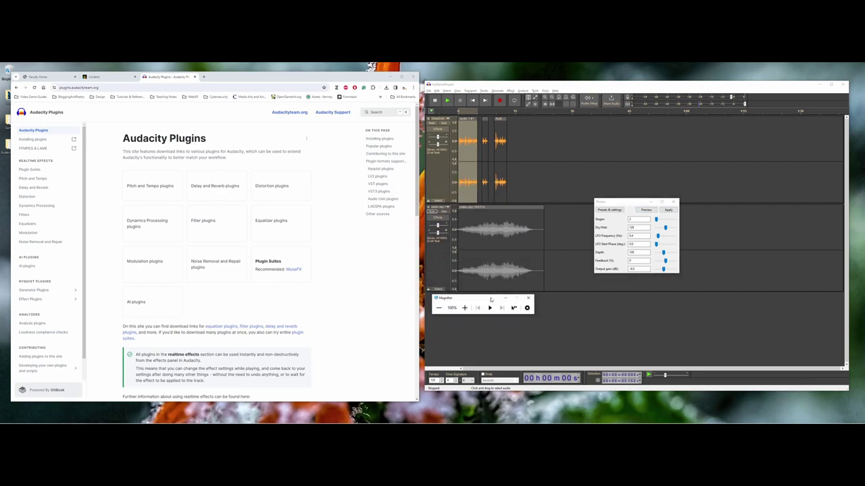
{"action": "left_click", "coordinate": [672, 204]}
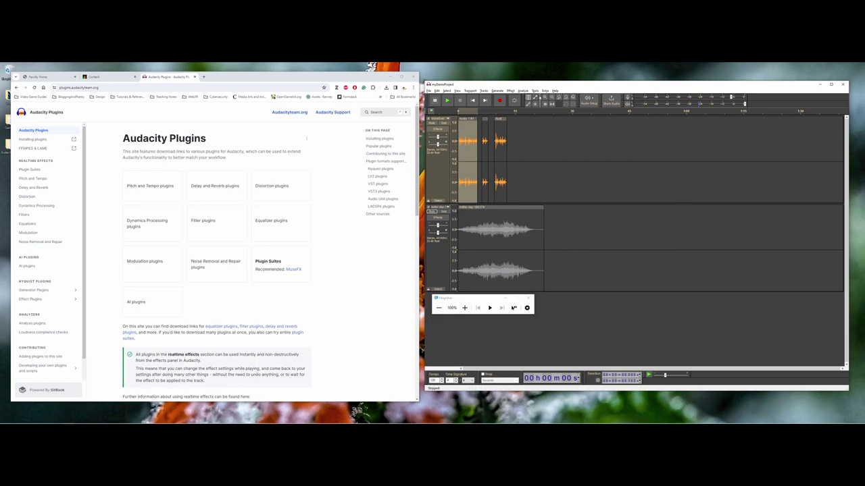
{"action": "left_click", "coordinate": [510, 91]}
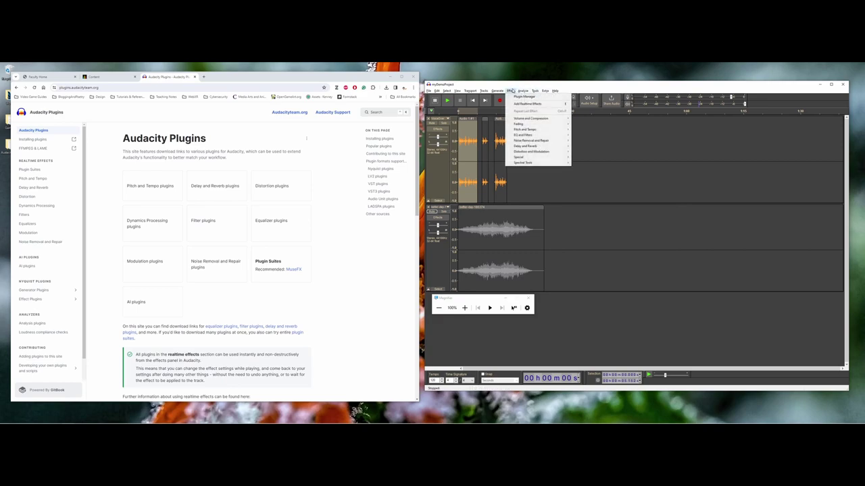
{"action": "mouse_move", "coordinate": [539, 141]}
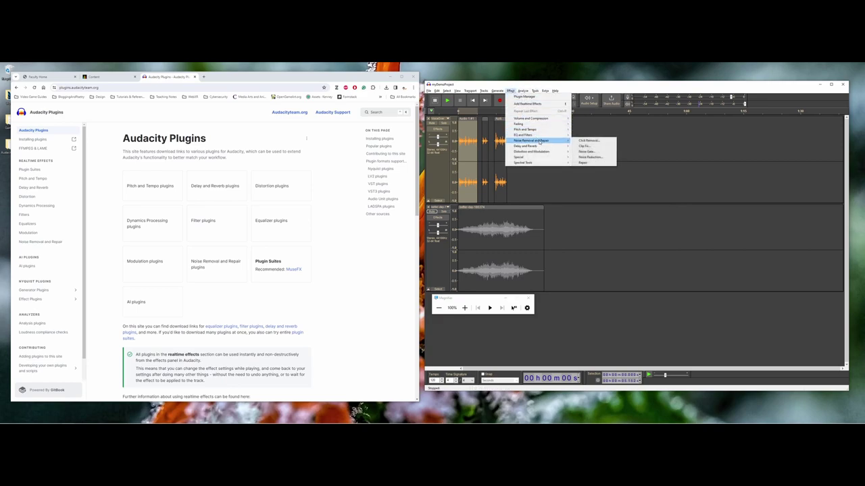
{"action": "left_click", "coordinate": [590, 158]}
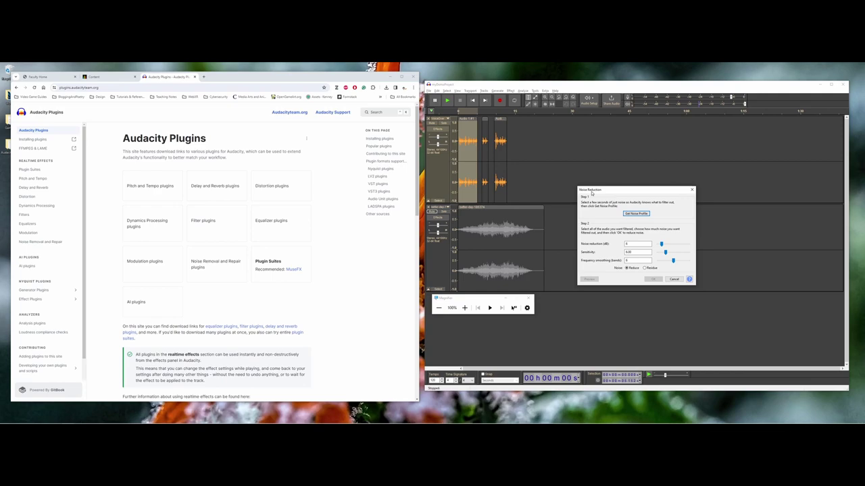
{"action": "left_click_drag", "start_coordinate": [593, 194], "coordinate": [527, 127]}
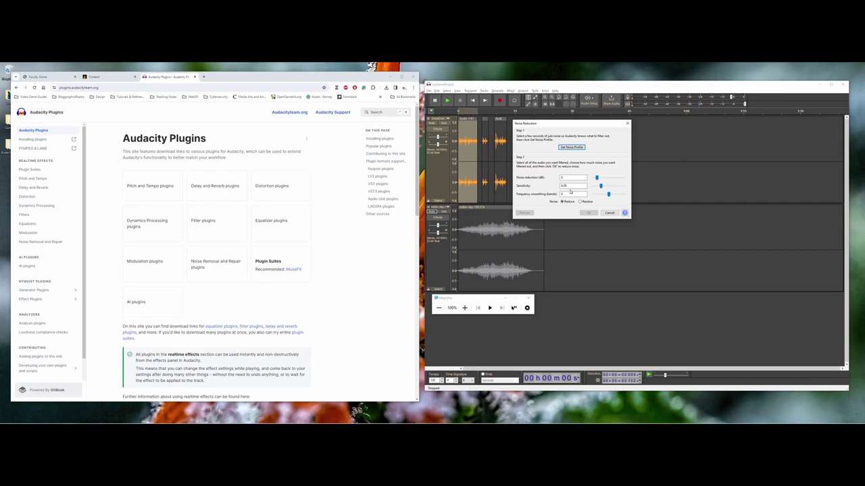
{"action": "left_click", "coordinate": [610, 213]}
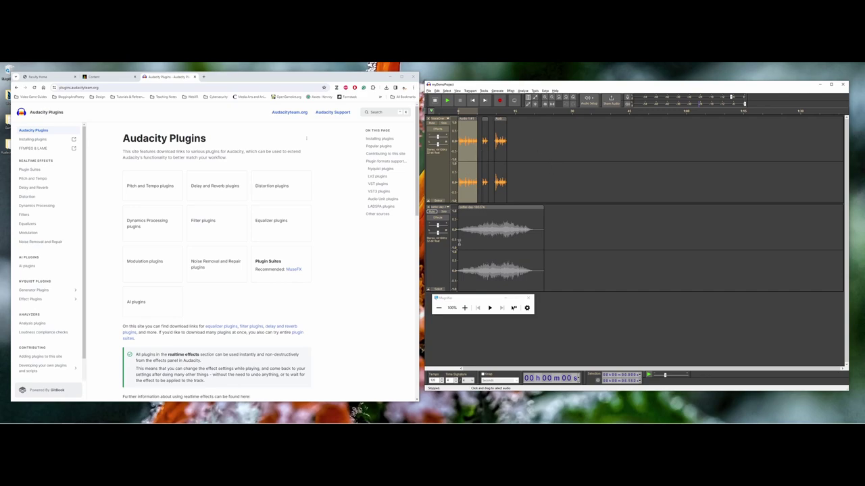
Magnify the track area to 200% and open the VoiceOver track's Realtime Effects panel.
{"action": "left_click_drag", "start_coordinate": [468, 297], "coordinate": [552, 129]}
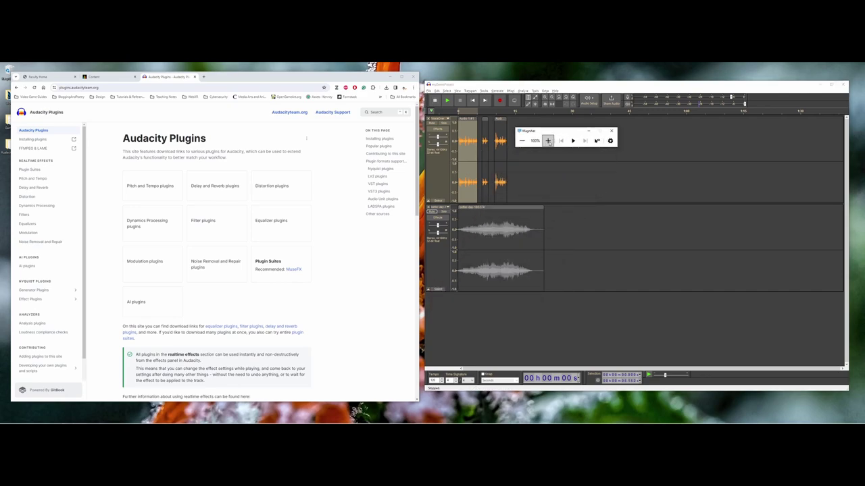
{"action": "left_click", "coordinate": [551, 141]}
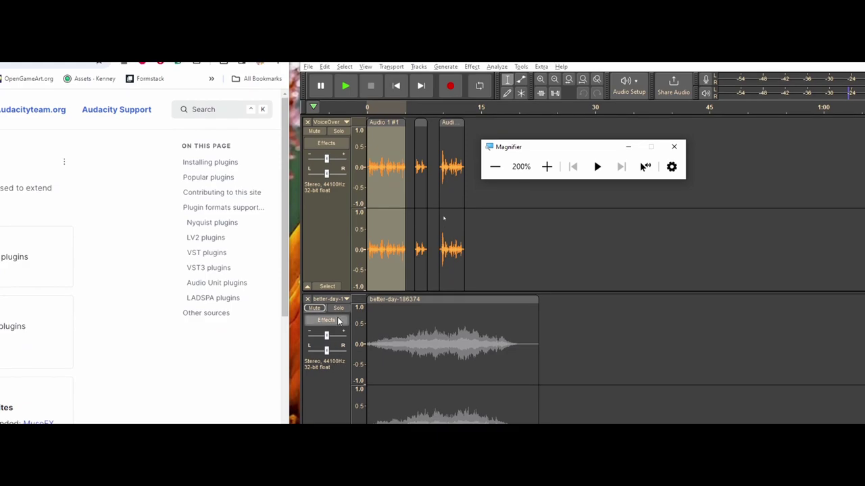
{"action": "left_click", "coordinate": [319, 144]}
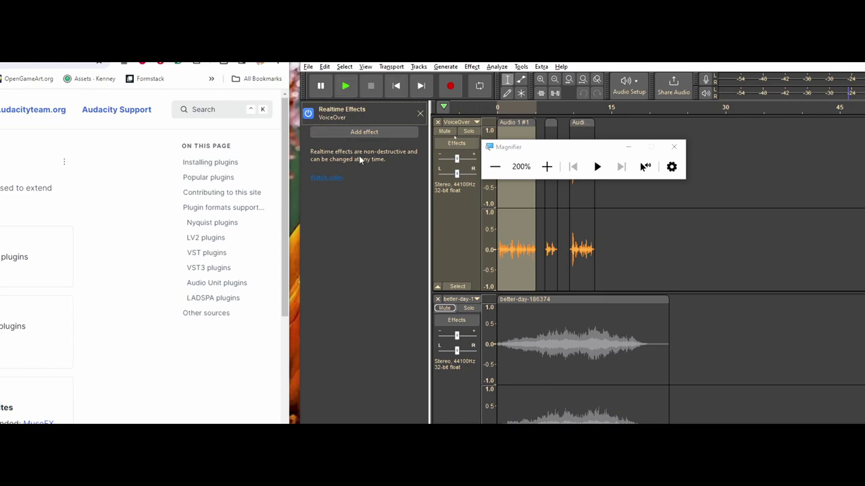
Choose Add effect > Get more effects... to open the online plugins page, then reset zoom to 100%.
{"action": "left_click", "coordinate": [362, 133]}
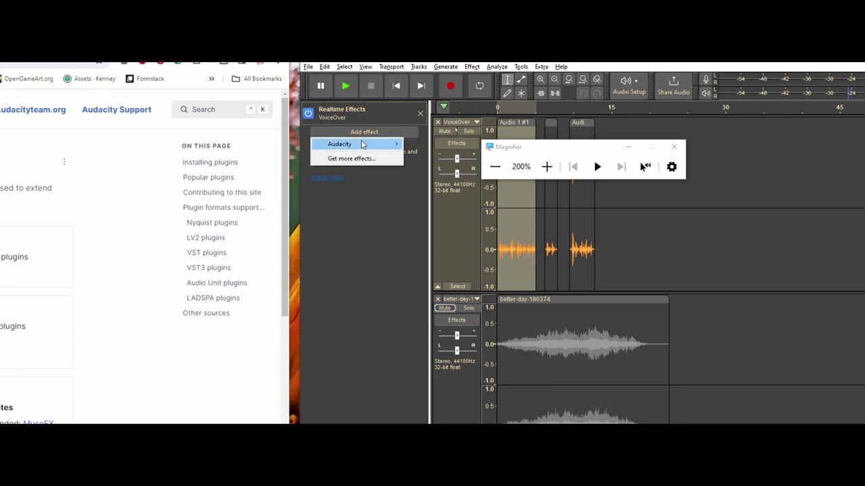
{"action": "mouse_move", "coordinate": [362, 146]}
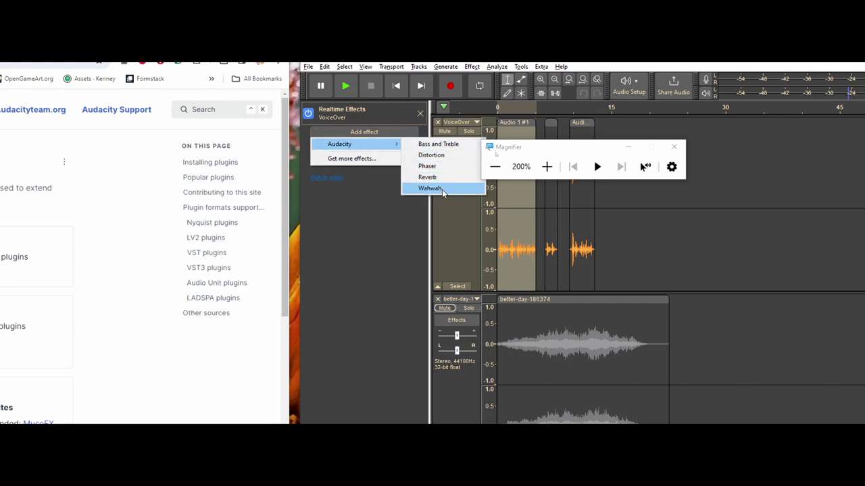
{"action": "left_click", "coordinate": [343, 159]}
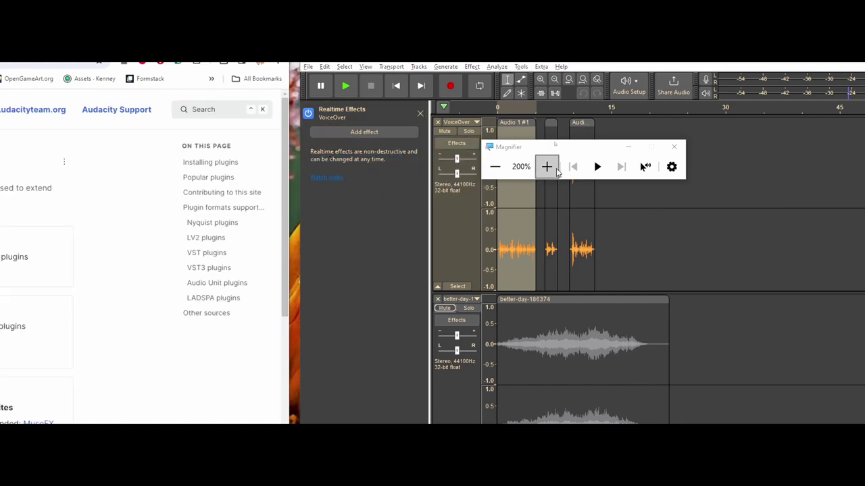
{"action": "left_click", "coordinate": [495, 166]}
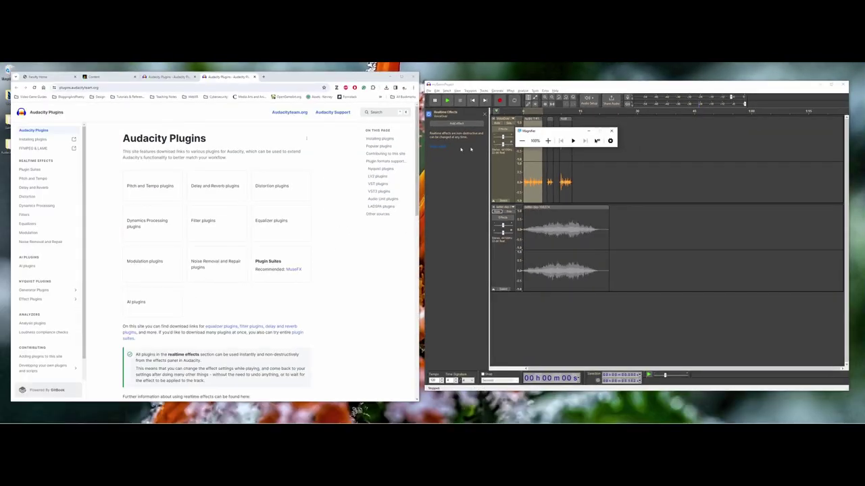
Open Pitch and Tempo plugins, expand MuseFX PitchFix details, then open the Installing plugins guide.
{"action": "left_click", "coordinate": [168, 190]}
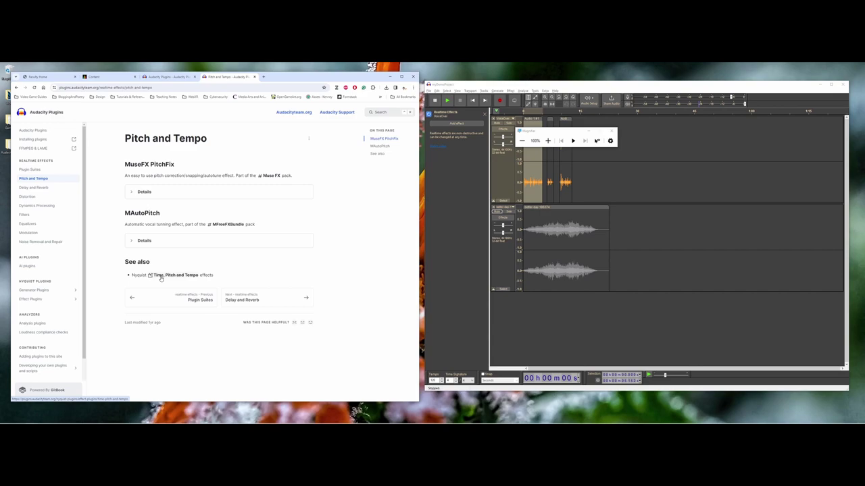
{"action": "left_click", "coordinate": [131, 194]}
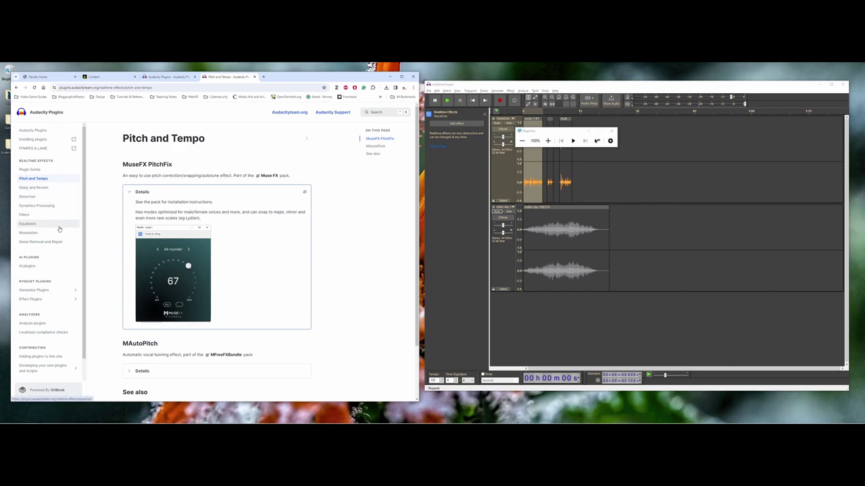
{"action": "left_click", "coordinate": [37, 141]}
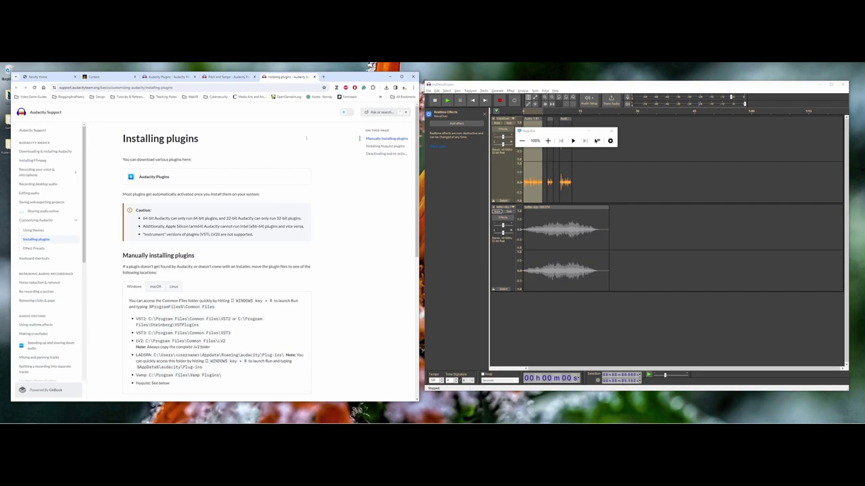
Close the VoiceOver Realtime Effects panel and switch Chrome back to the Audacity Plugins tab.
{"action": "left_click", "coordinate": [485, 114]}
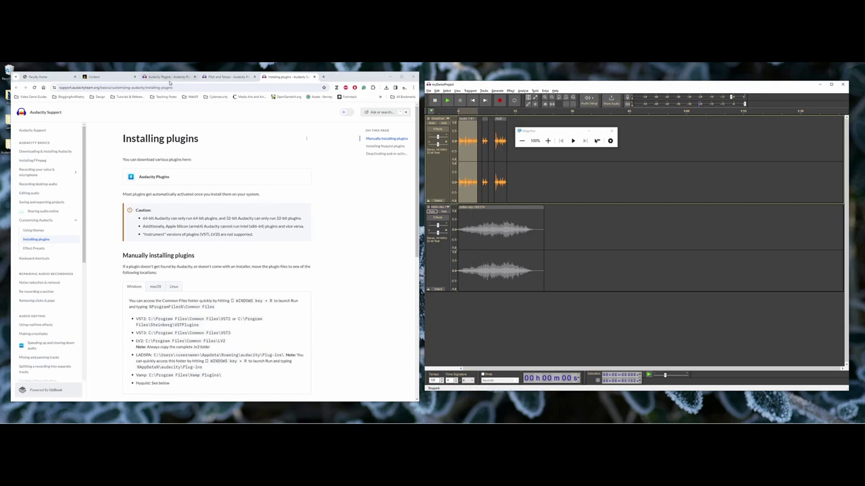
{"action": "left_click", "coordinate": [168, 77]}
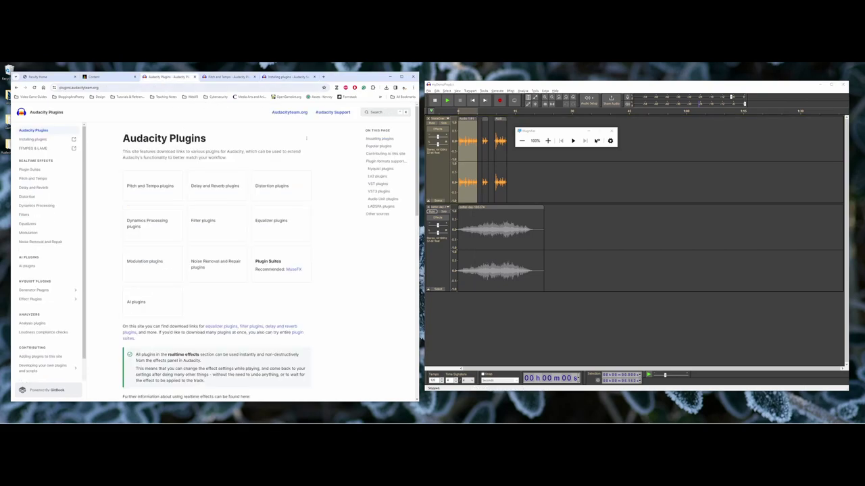